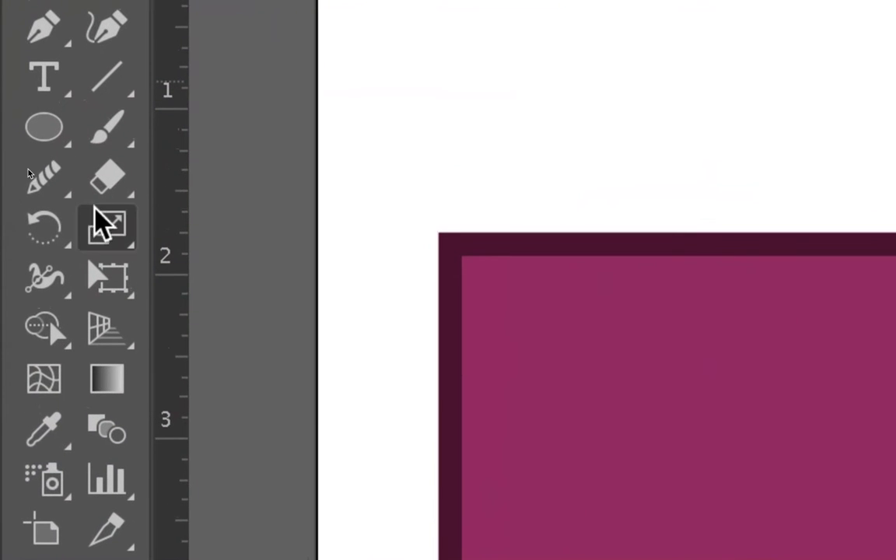
- Reveal the Eraser, Scissors and Knife tools in the toolbar's eraser flyout
left_click(124, 194)
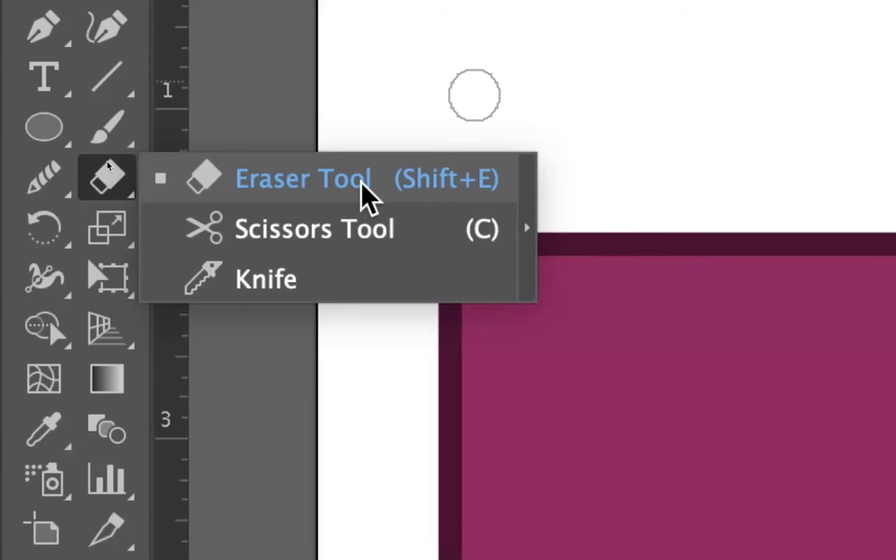
- Erase a curved cut through the magenta square's top-left corner and pull the corner piece away
left_click(365, 193)
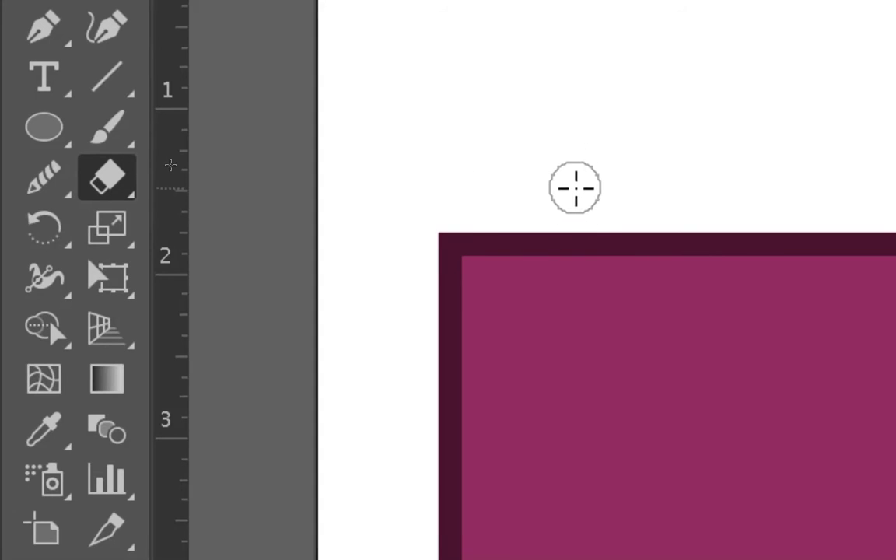
mouse_move(577, 188)
left_mouse_down()
mouse_move(572, 299)
mouse_move(418, 400)
mouse_move(347, 399)
left_mouse_up()
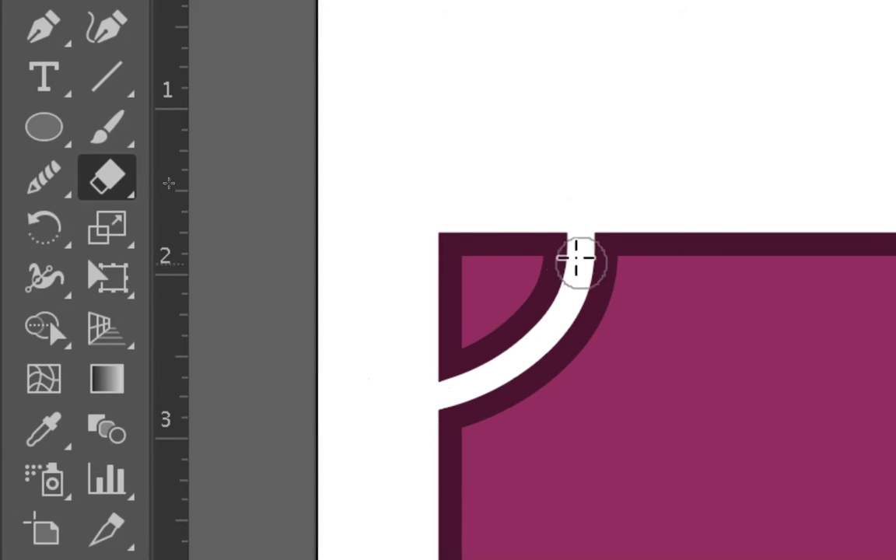
key("v")
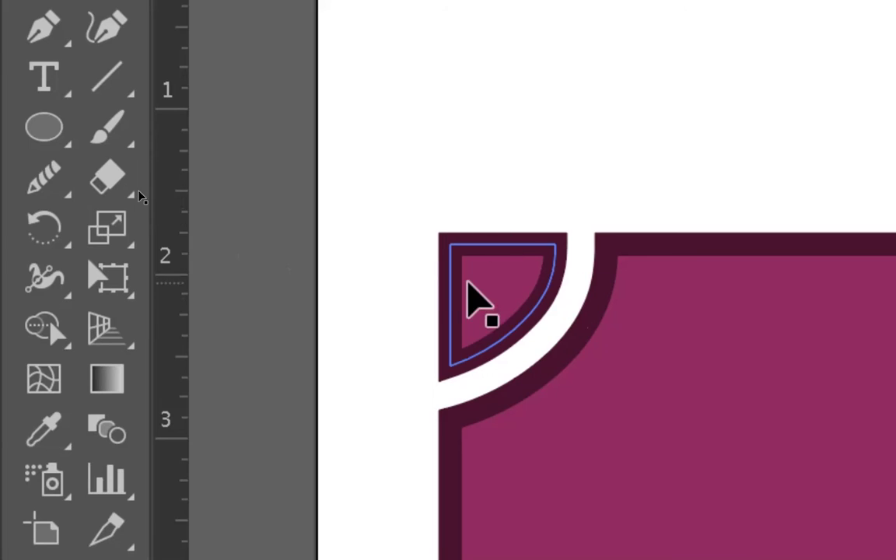
double_click(482, 299)
double_click(518, 210)
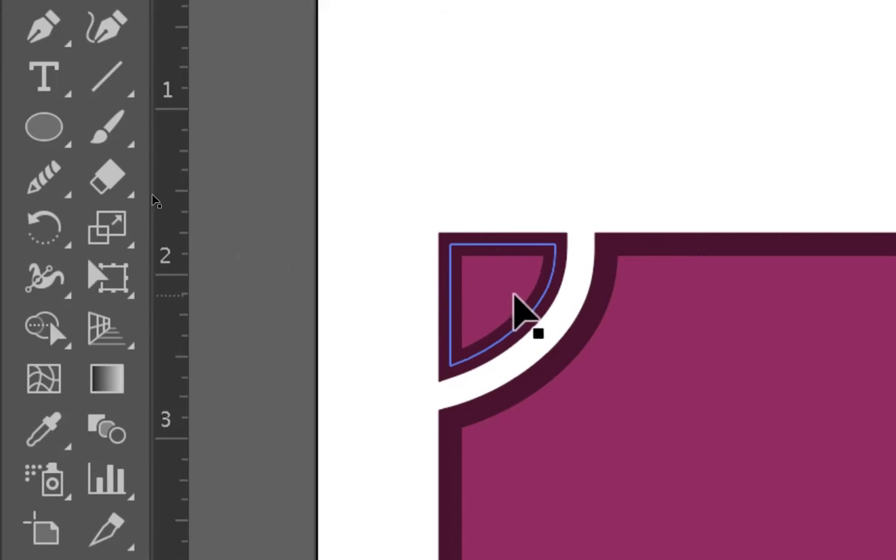
left_click_drag(518, 310, 439, 223)
- Shift the remaining shape, put the corner back, then undo the erase so the square is whole
left_click_drag(634, 416, 704, 320)
key("ctrl+z")
left_click_drag(474, 191, 610, 280)
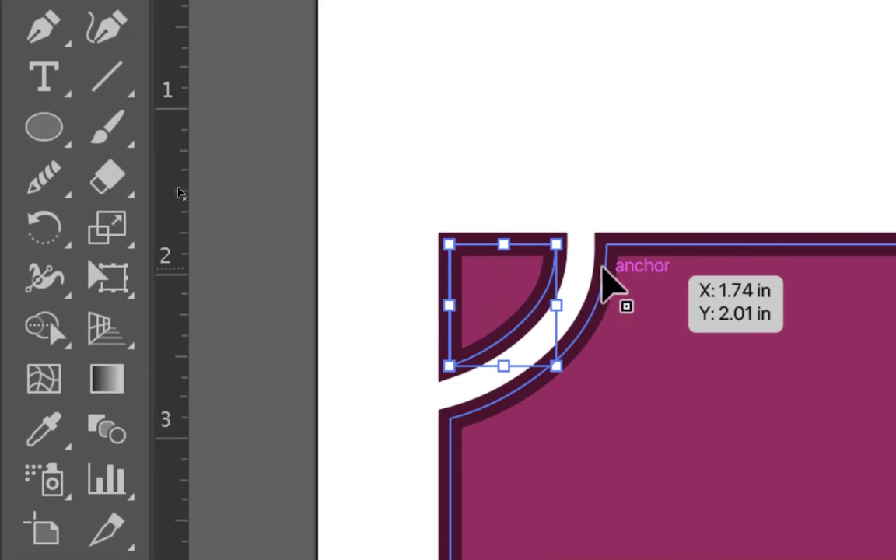
key("ctrl+z")
key("ctrl+z")
key("ctrl+z")
left_click(437, 235)
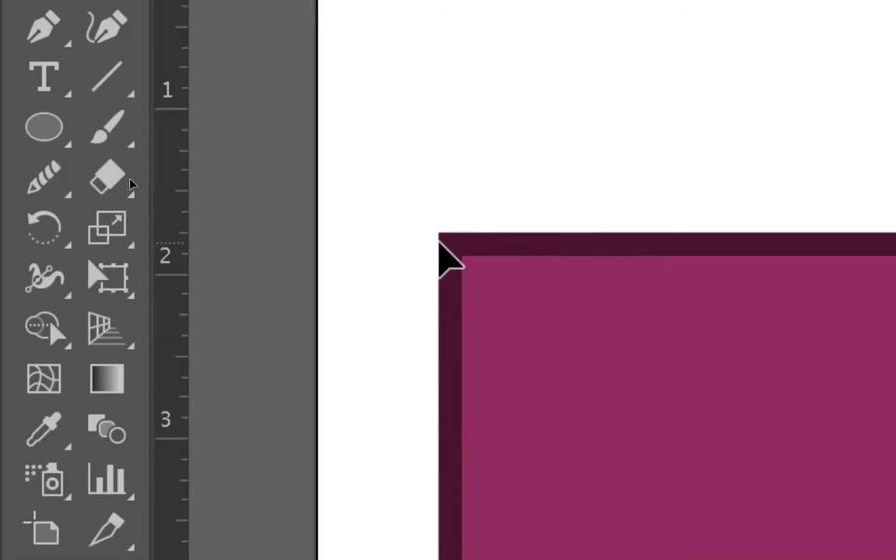
- Switch back to the Eraser and adjust its brush diameter with the ] and [ keys
left_click(108, 179)
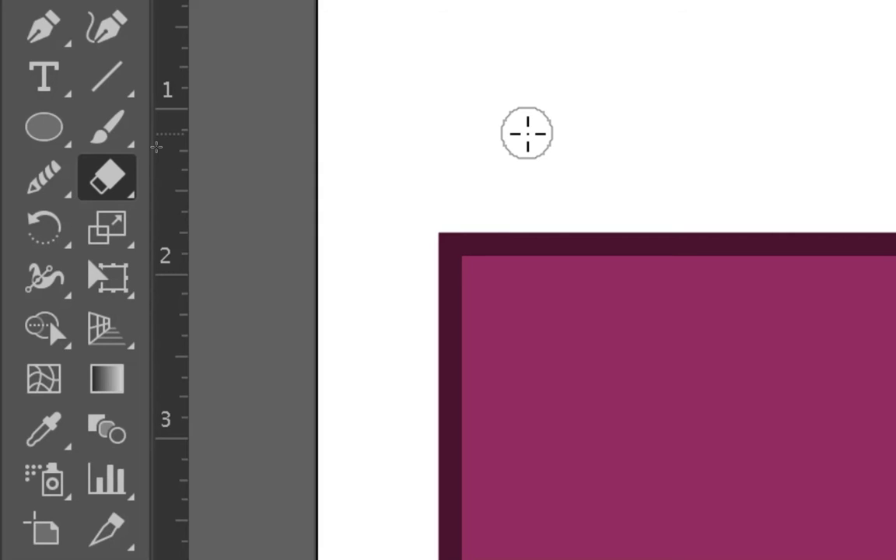
key("bracketright")
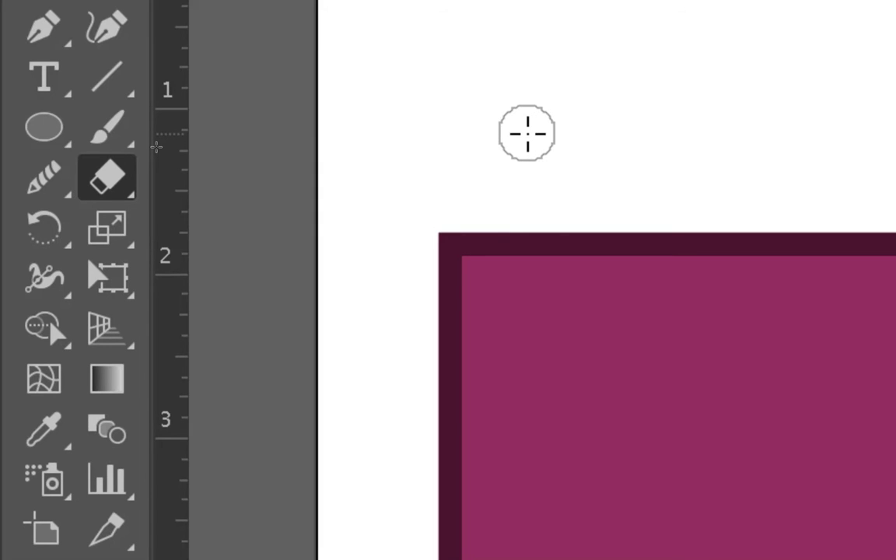
key("bracketleft")
key("bracketleft")
key("bracketleft")
key("bracketleft")
key("bracketleft")
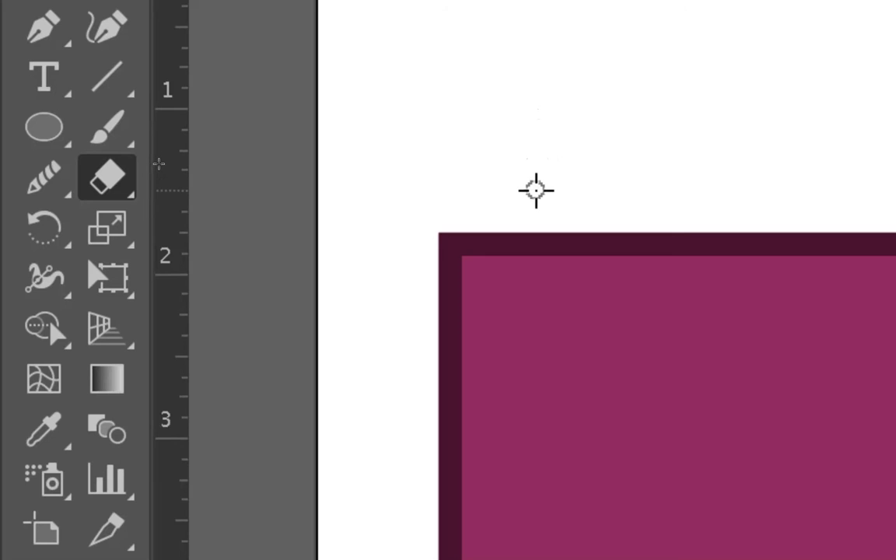
key("bracketright")
key("bracketright")
key("bracketright")
key("bracketright")
key("bracketright")
key("bracketright")
key("bracketright")
key("bracketright")
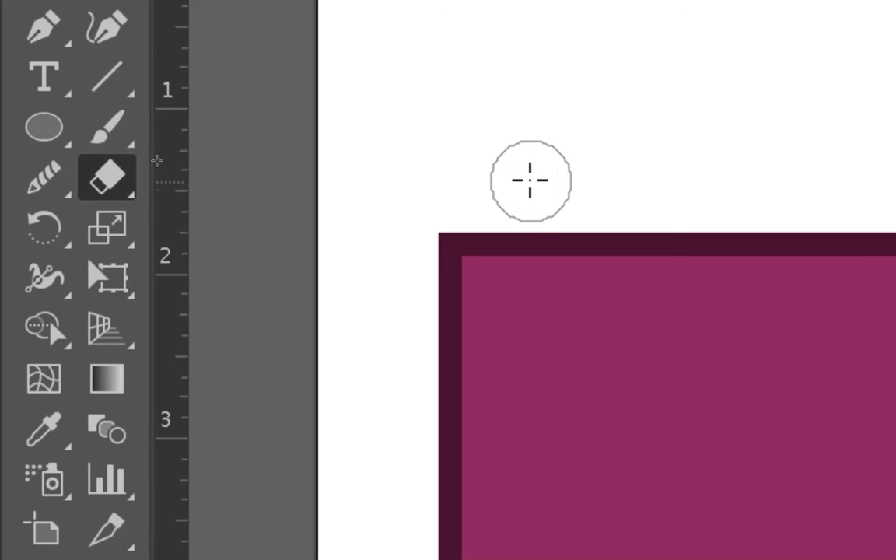
key("bracketright")
key("bracketright")
key("bracketleft")
key("bracketleft")
key("bracketleft")
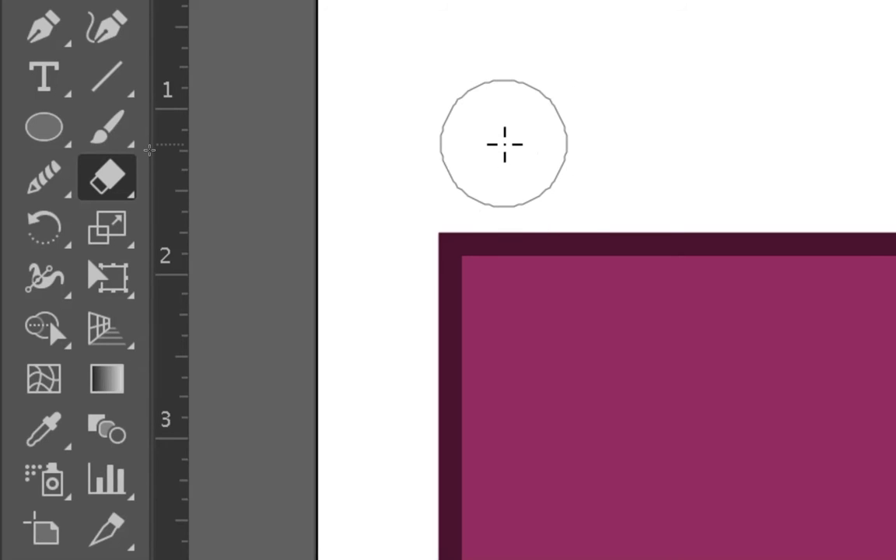
right_click(504, 144)
key("Escape")
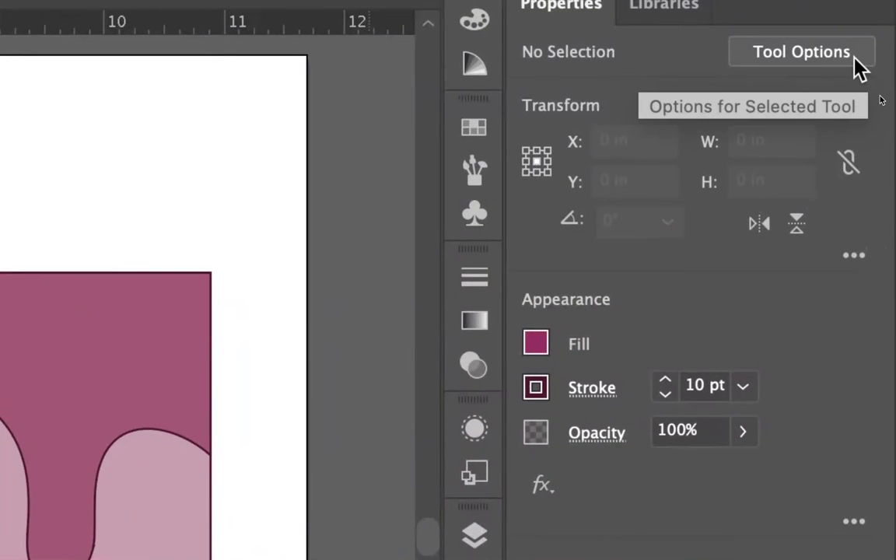
left_click(858, 57)
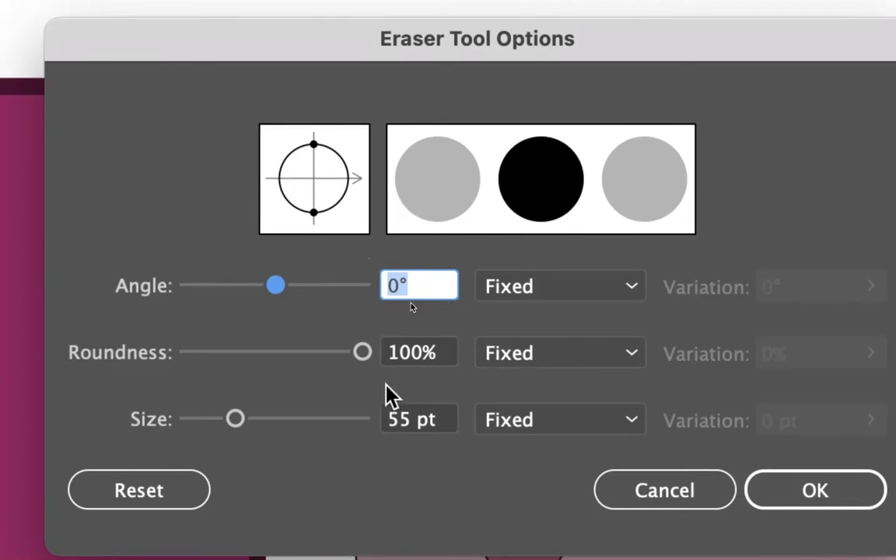
left_click(699, 492)
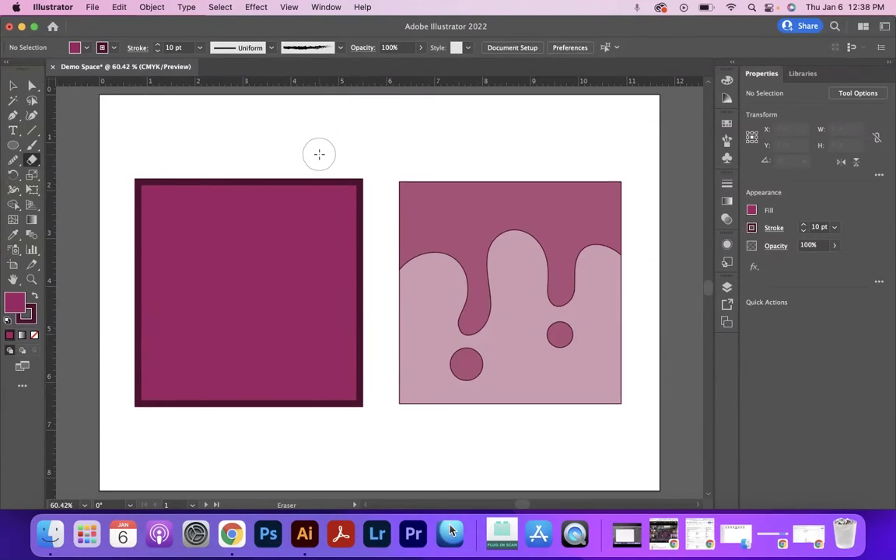
- Erase a horizontal band across both squares, pull the halves apart, then undo the moves
mouse_move(124, 258)
left_mouse_down()
mouse_move(461, 285)
mouse_move(722, 290)
left_mouse_up()
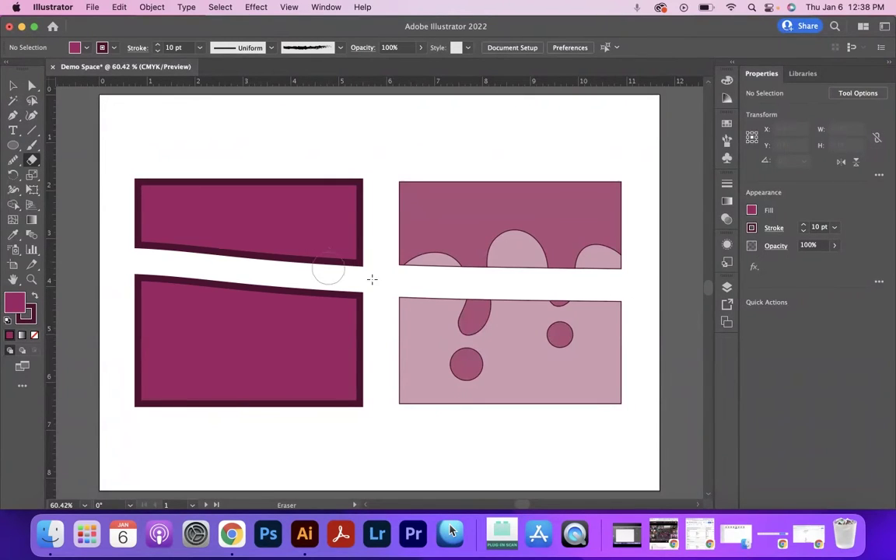
key("v")
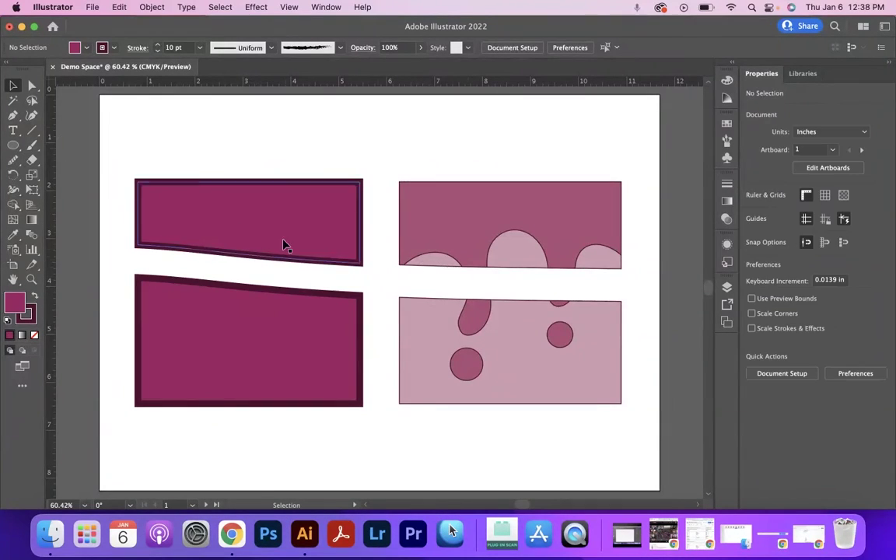
left_click_drag(284, 244, 284, 197)
mouse_move(494, 259)
left_mouse_down()
mouse_move(497, 225)
mouse_move(488, 250)
mouse_move(529, 207)
mouse_move(510, 330)
mouse_move(484, 256)
left_mouse_up()
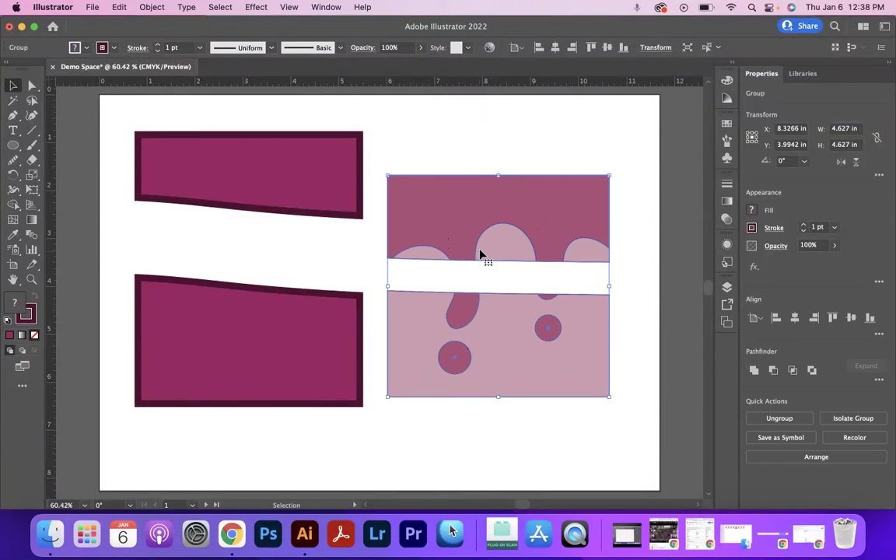
left_click(388, 290)
key("super+z")
key("super+z")
key("super+z")
key("super+z")
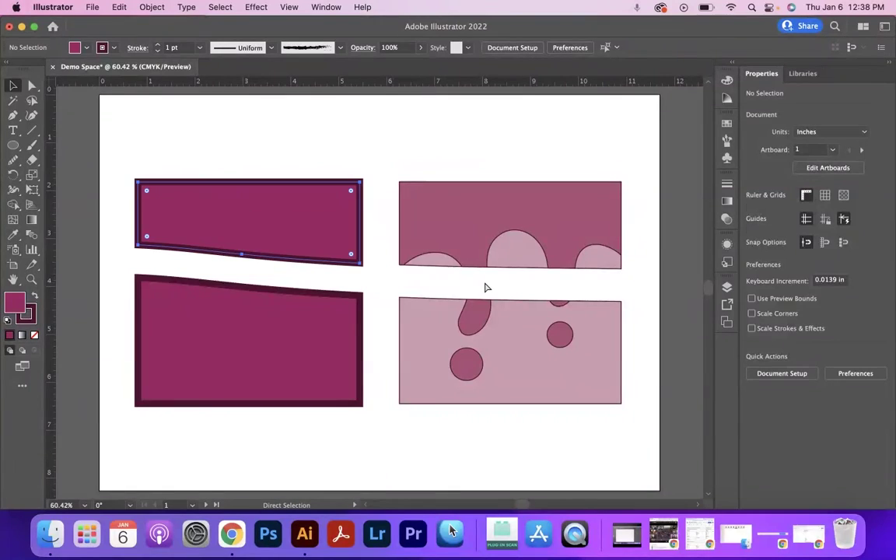
- Move the drip square over the magenta square and erase an arc through both
left_click_drag(490, 244, 279, 284)
key("a")
left_click(120, 208)
left_click(34, 160)
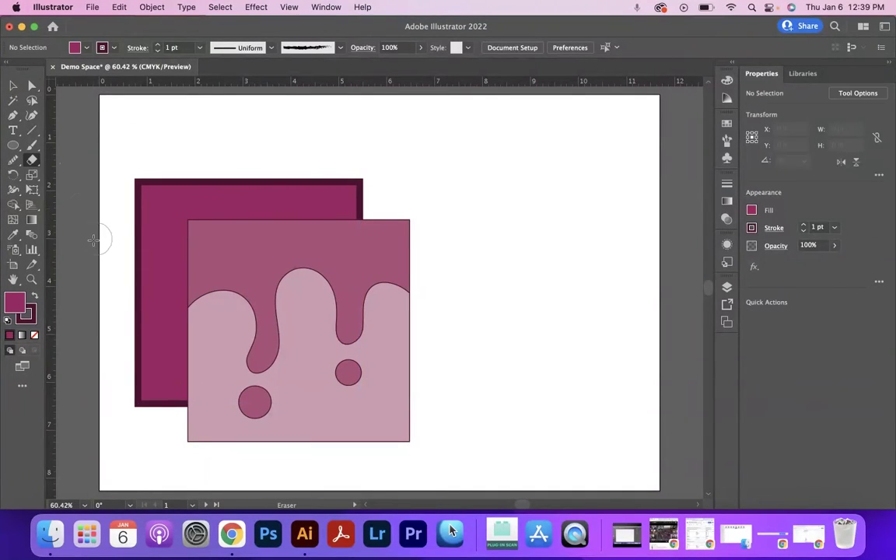
mouse_move(82, 247)
left_mouse_down()
mouse_move(239, 284)
mouse_move(295, 152)
left_mouse_up()
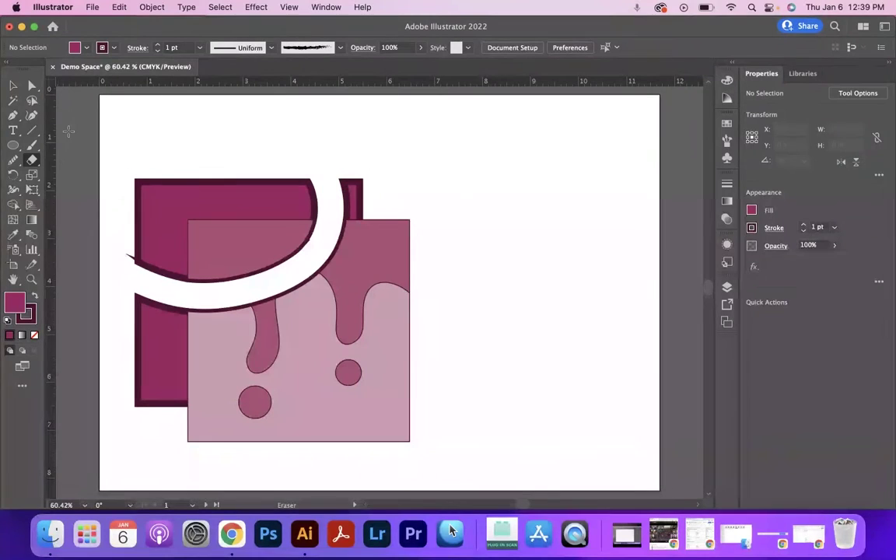
- Drag the erased pieces apart to show the separate fragments
left_click(13, 86)
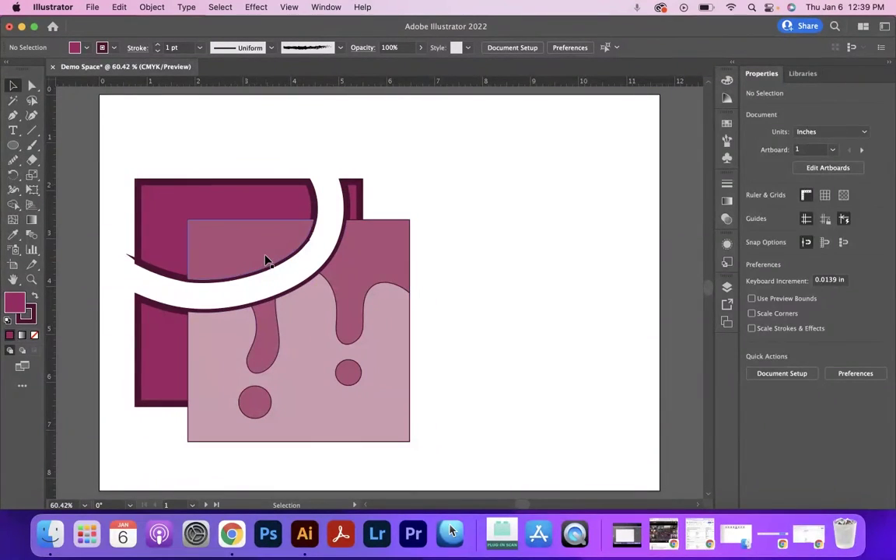
left_click_drag(370, 358, 594, 316)
left_click_drag(308, 332, 320, 374)
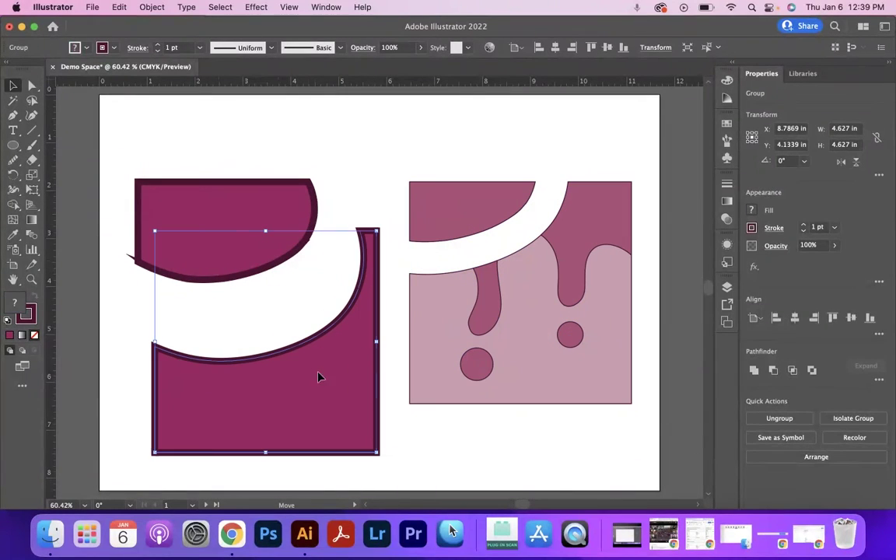
left_click_drag(183, 236, 182, 203)
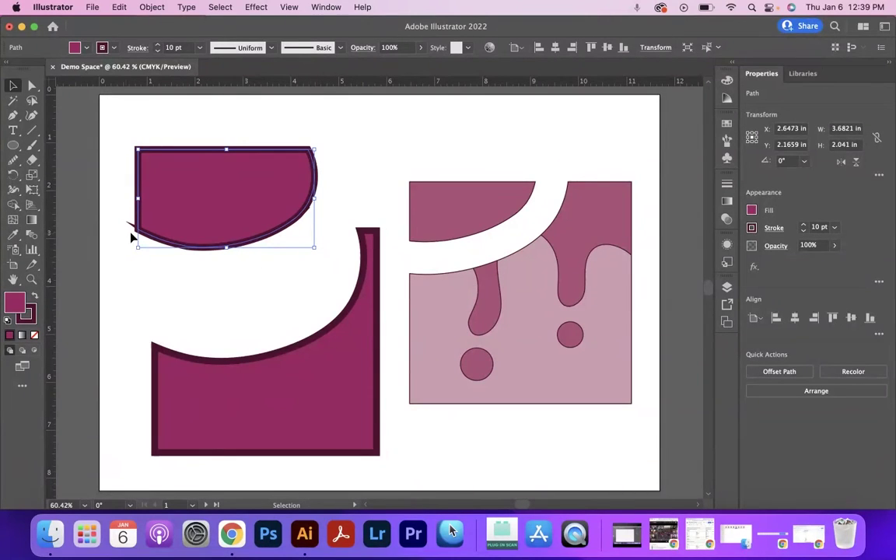
- Zoom into the upper piece's corner, fit the artboard, and undo back to whole squares
scroll(127, 235, "left", 1)
key("z")
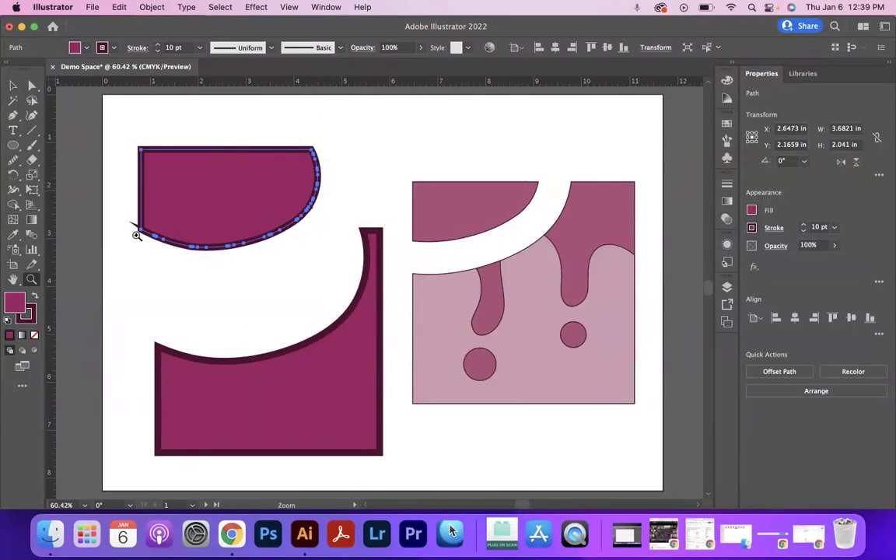
left_click_drag(133, 236, 323, 255)
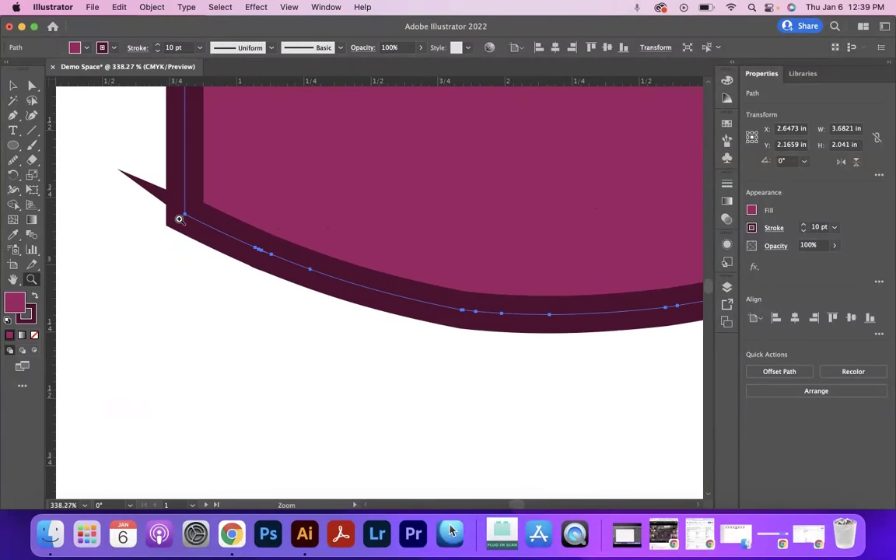
left_click(219, 270)
key("super+0")
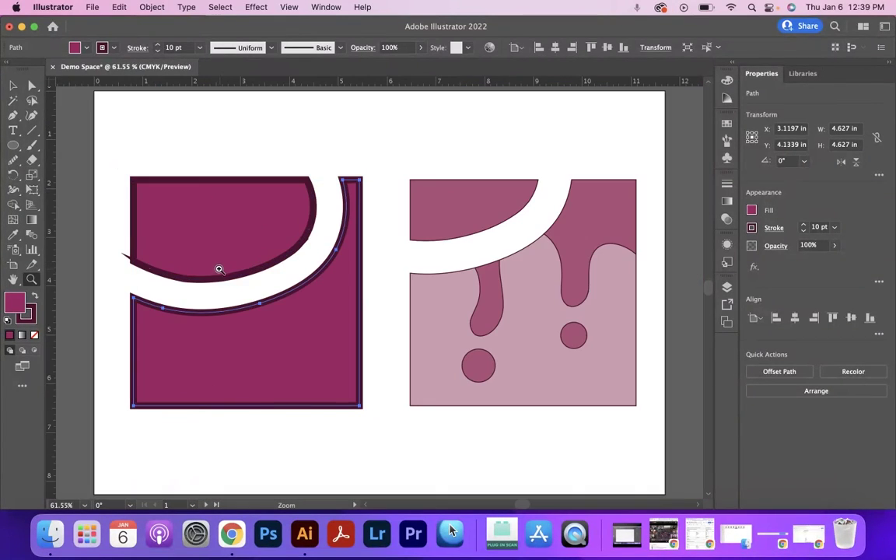
key("super+z")
key("super+z")
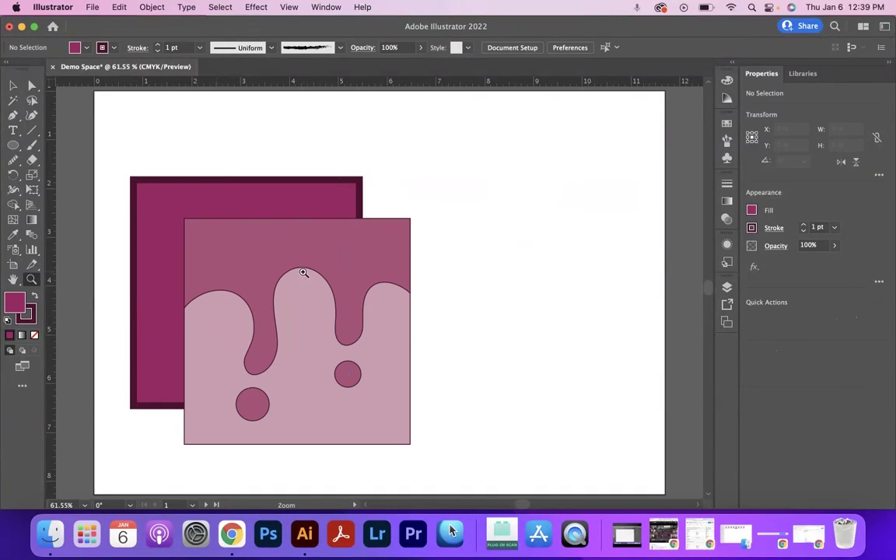
left_click(14, 86)
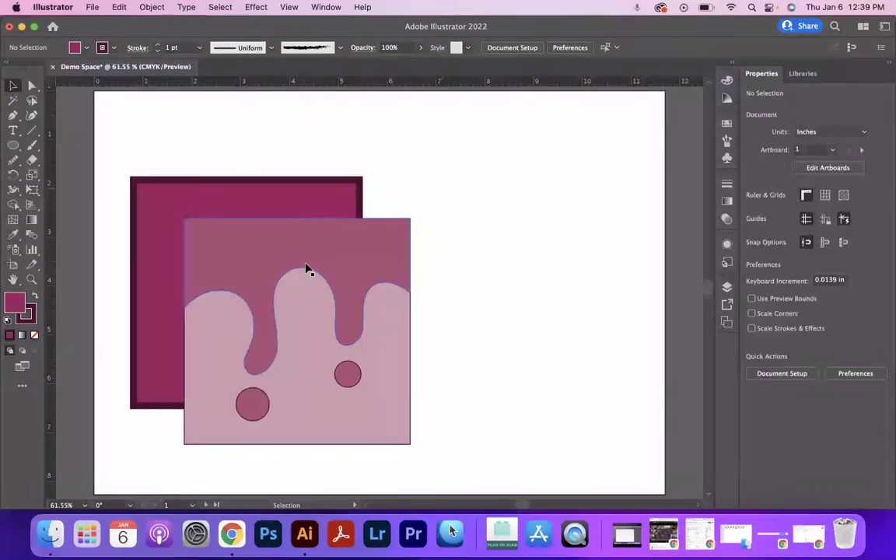
- Move the drip square right of the magenta square and select the magenta square
left_click_drag(305, 265, 516, 228)
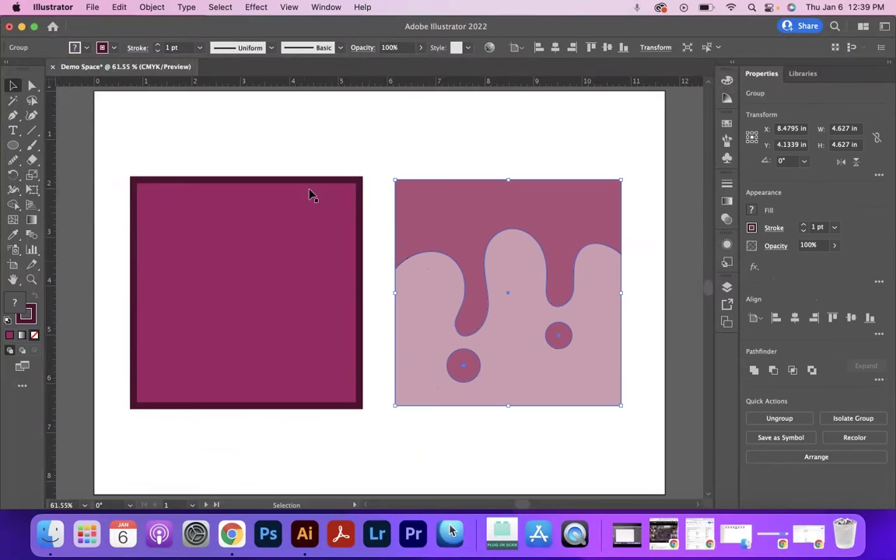
left_click(227, 229)
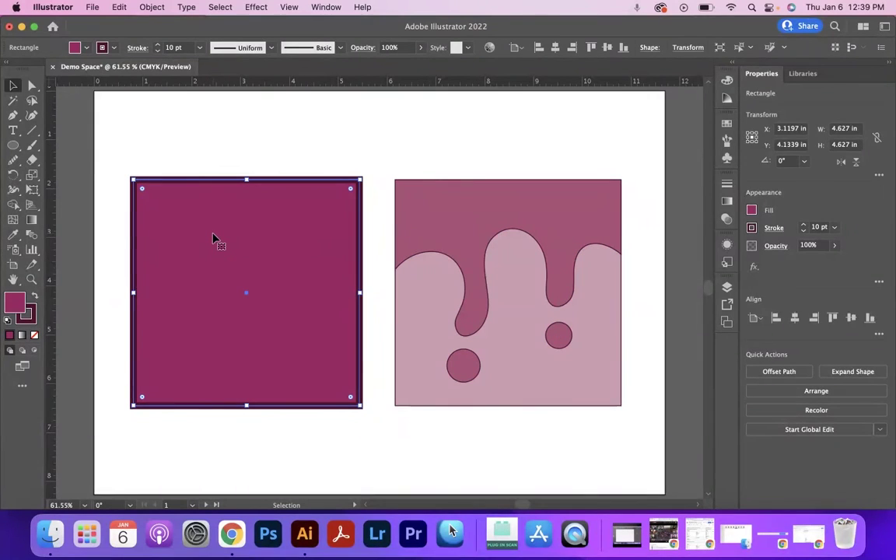
key("e")
- Erase a U-shaped notch from the top and a slanted cut splitting the magenta square
key("shift+e")
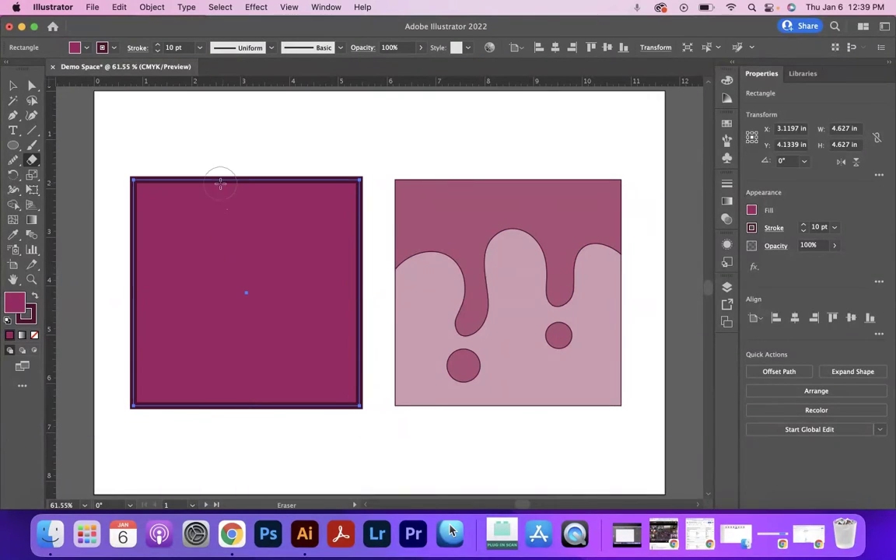
left_click_drag(214, 158, 201, 295)
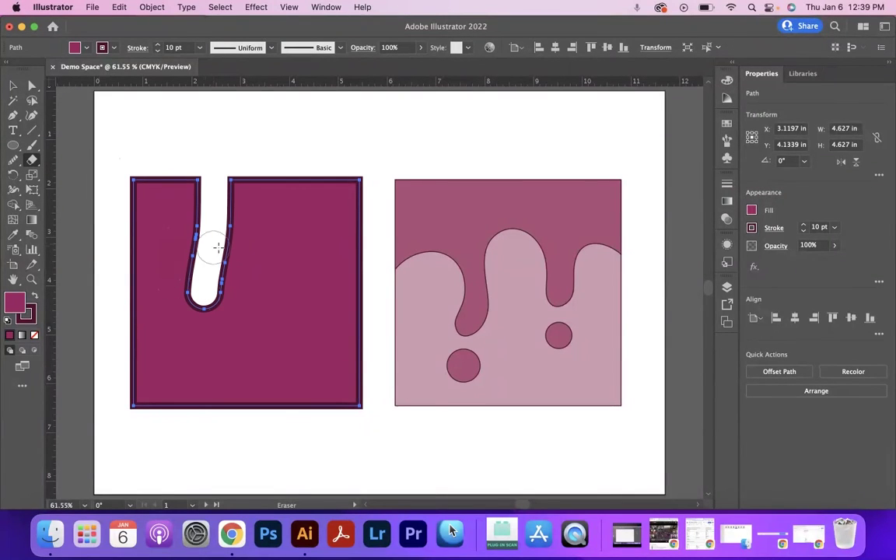
mouse_move(188, 199)
left_mouse_down()
mouse_move(219, 182)
mouse_move(207, 233)
left_mouse_up()
mouse_move(264, 142)
left_mouse_down()
mouse_move(232, 395)
mouse_move(219, 424)
left_mouse_up()
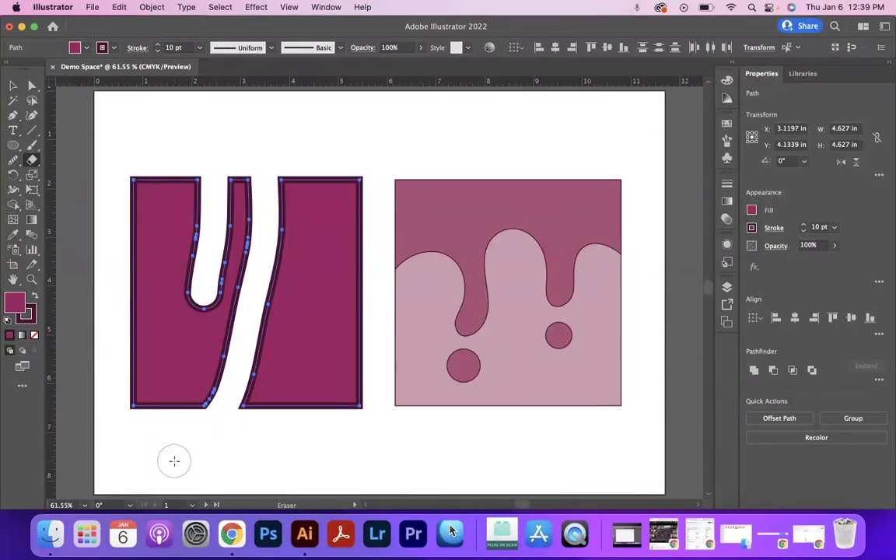
- Select the right piece of the split magenta square and nudge it further right
key("v")
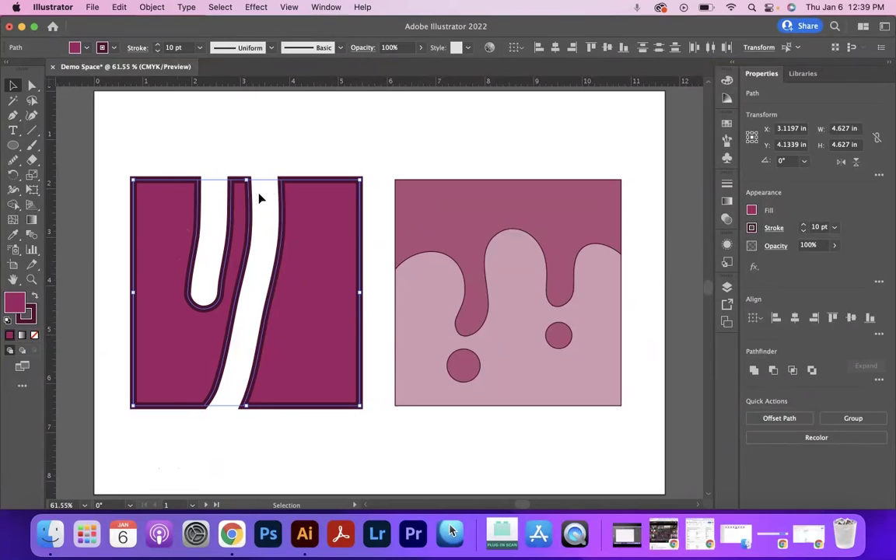
left_click(258, 217)
left_click(305, 229)
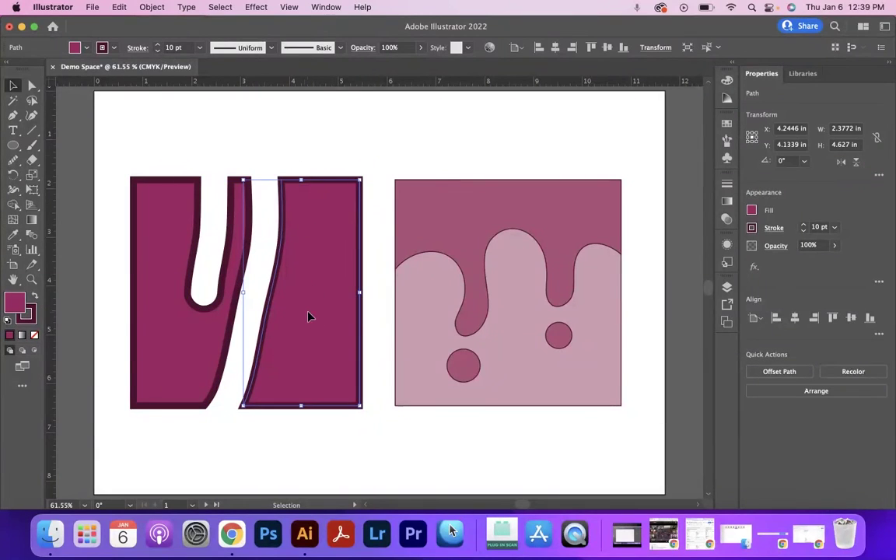
mouse_move(309, 314)
left_mouse_down()
mouse_move(326, 314)
mouse_move(312, 322)
left_mouse_up()
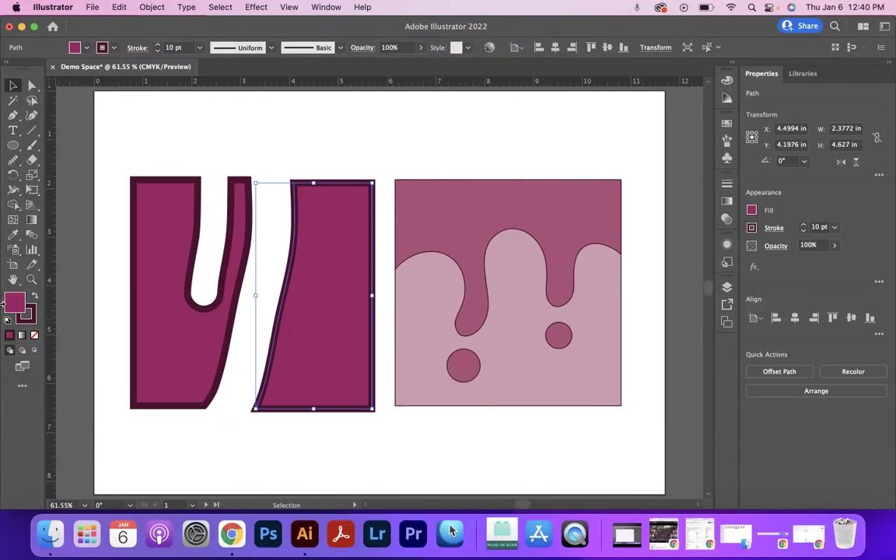
- Give that piece a lighter pink fill, then undo the recolour and move
double_click(13, 305)
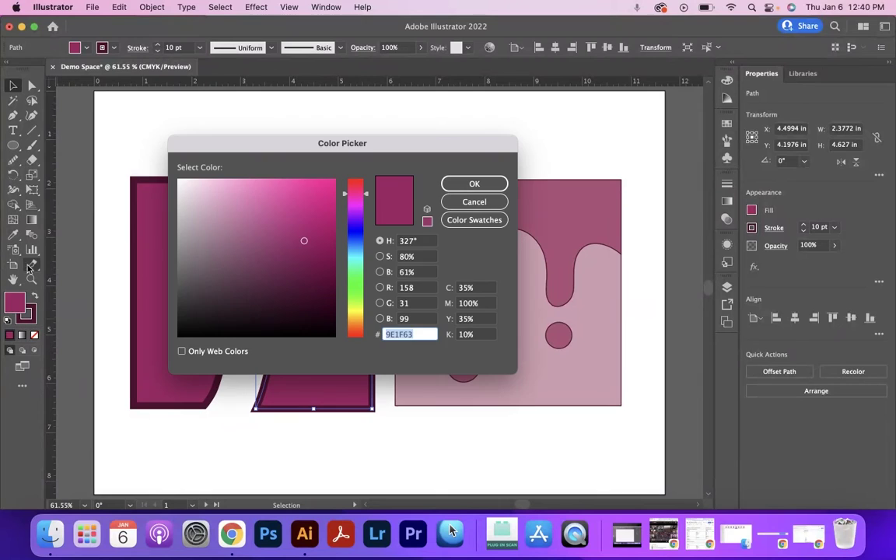
left_click(272, 203)
left_click(474, 184)
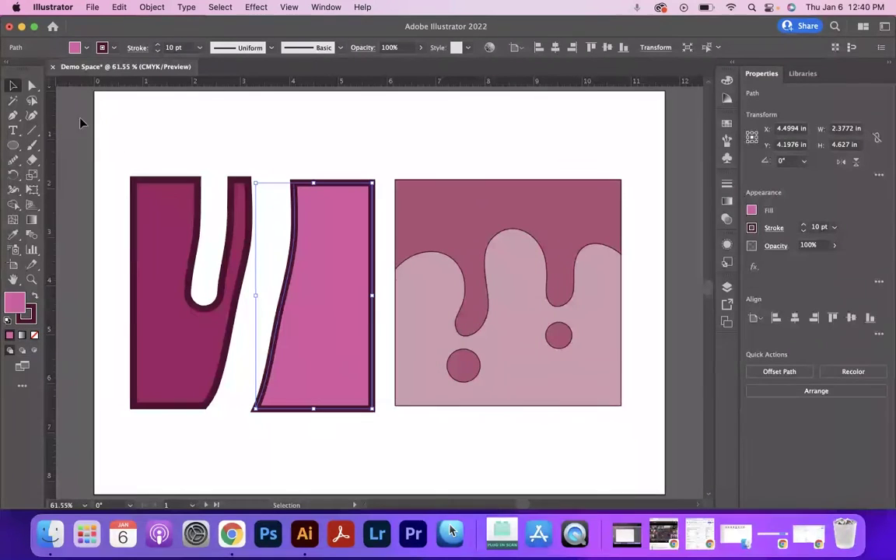
left_click(222, 128)
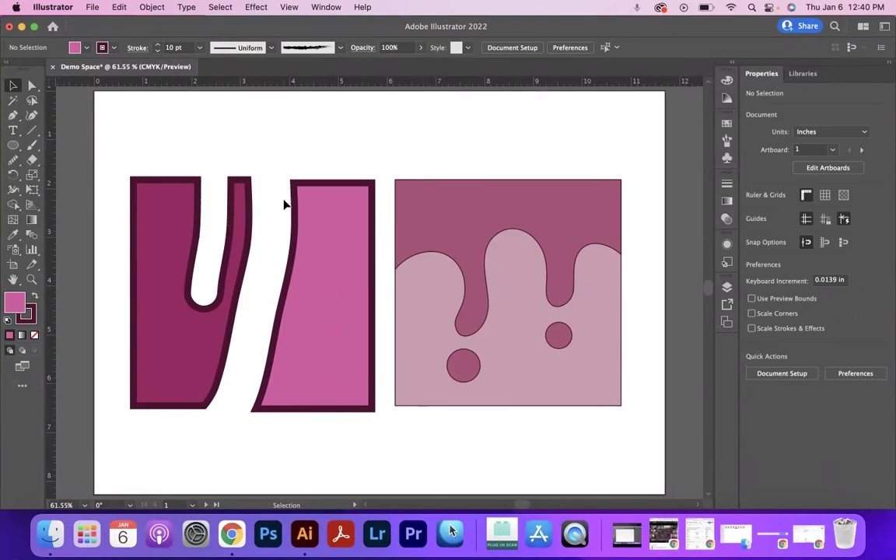
key("super+z")
key("super+z")
key("super+z")
key("super+z")
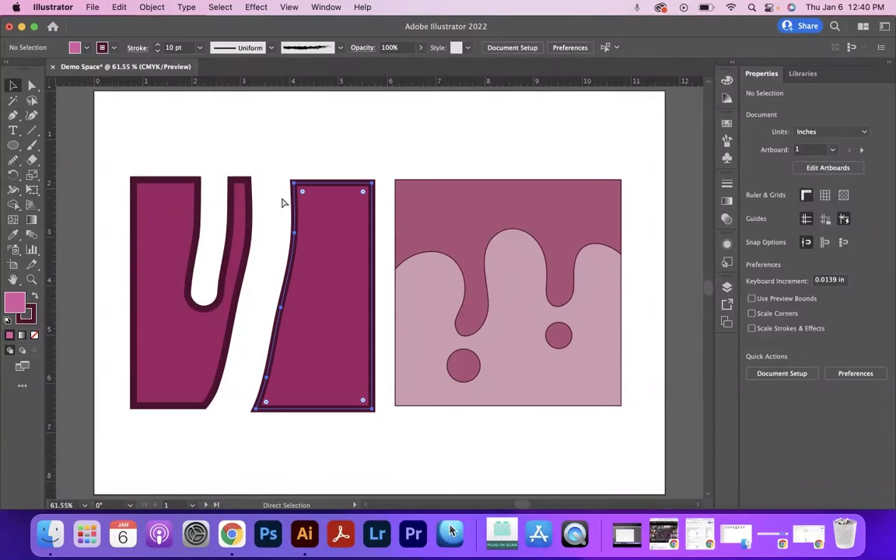
- Finish undoing the cuts and move the drip square left over the magenta square's lower right
key("super+z")
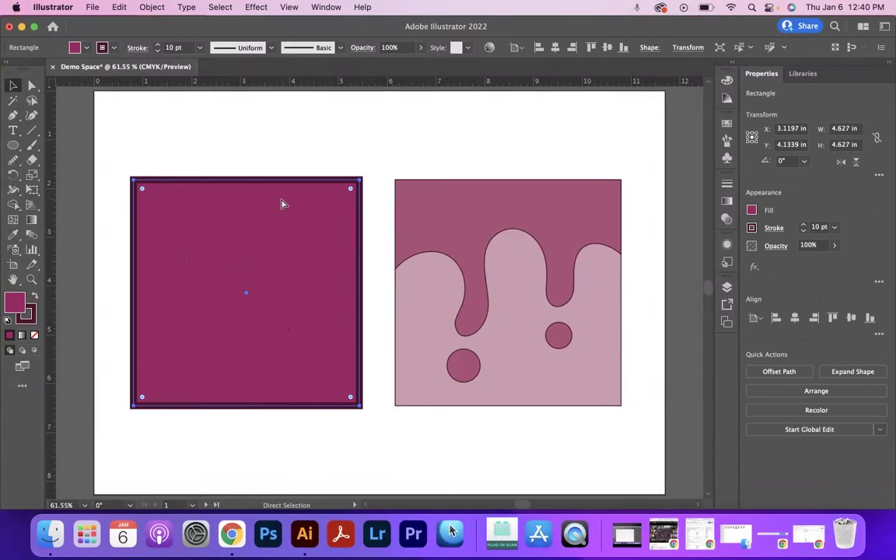
key("v")
mouse_move(302, 205)
left_mouse_down()
mouse_move(339, 160)
mouse_move(302, 204)
left_mouse_up()
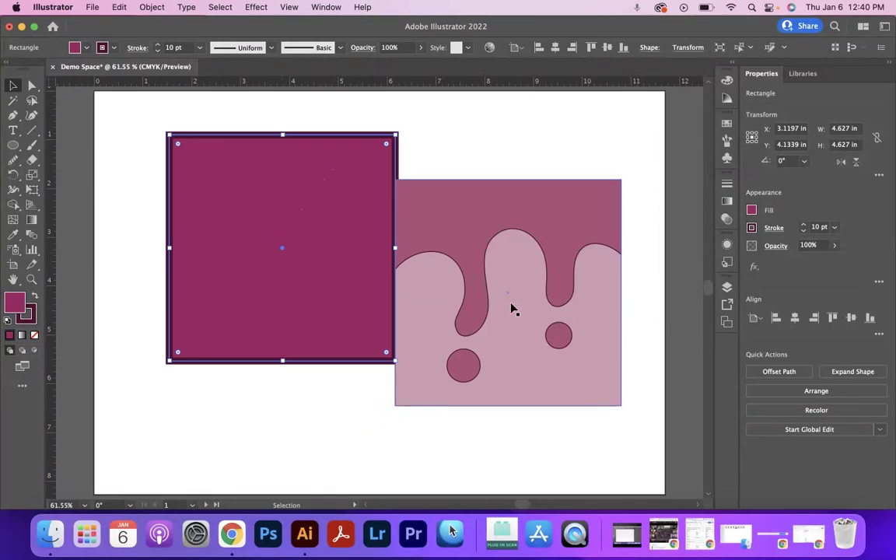
left_click_drag(546, 297, 388, 303)
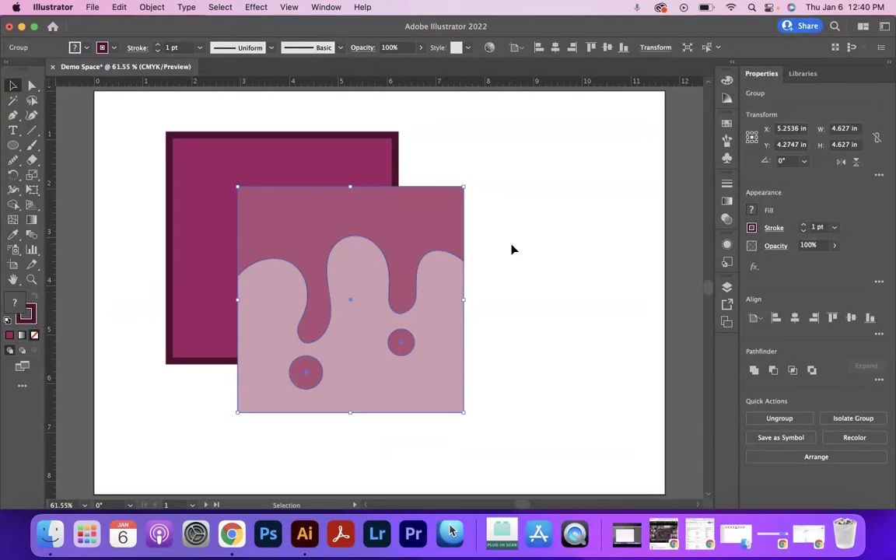
left_click(512, 250)
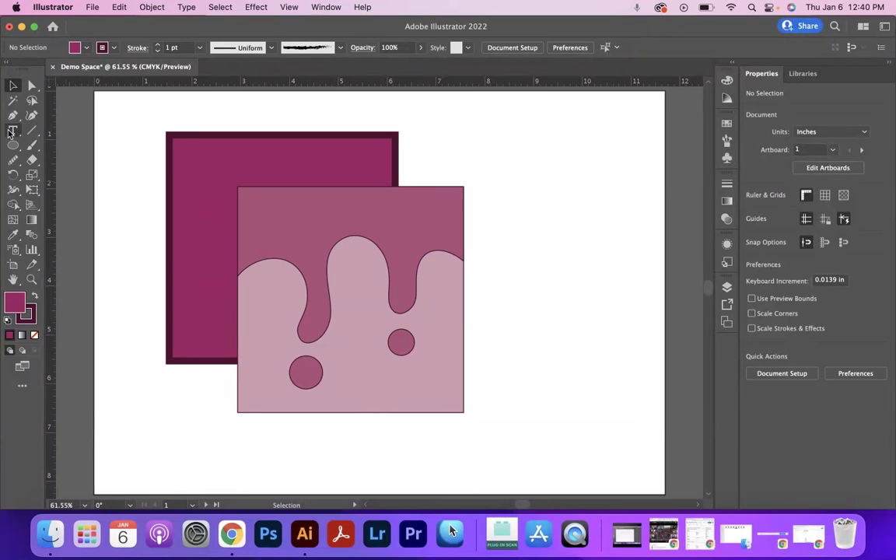
- Erase a horizontal band across both squares, then undo it
left_click(33, 160)
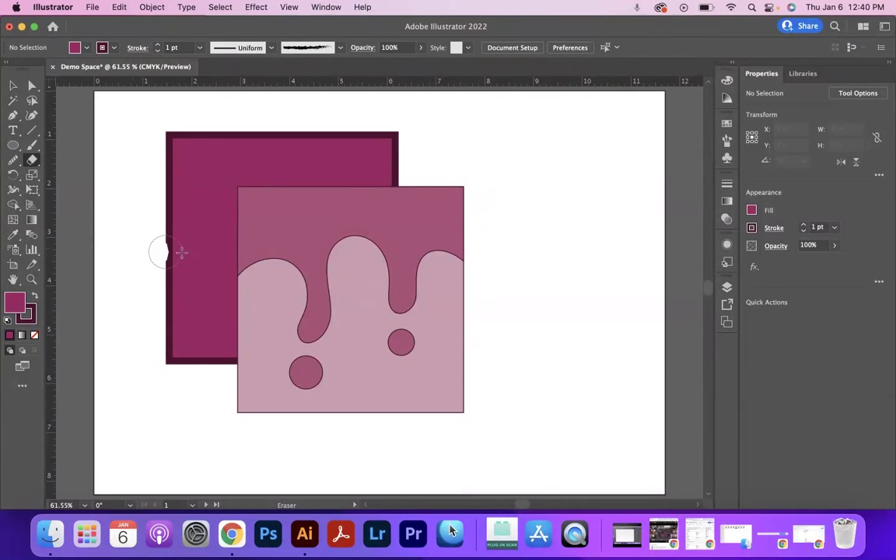
left_click_drag(161, 251, 697, 270)
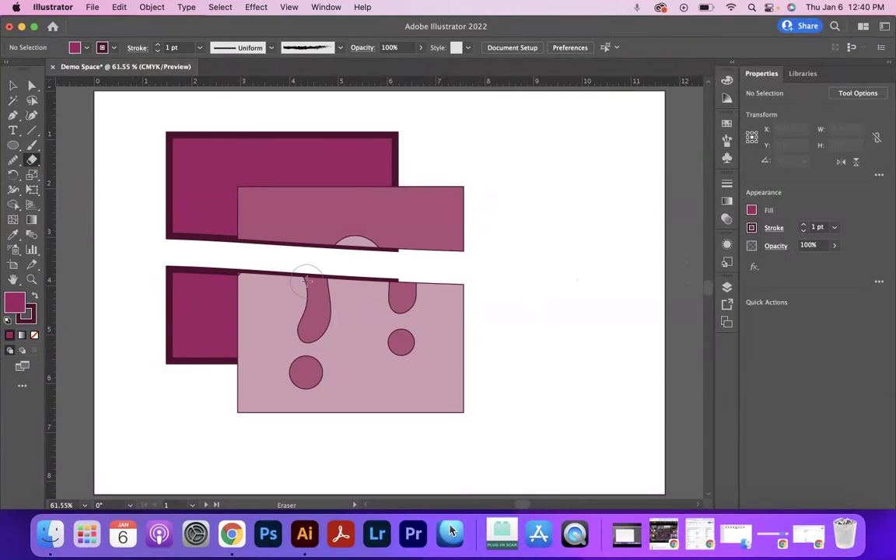
key("super+z")
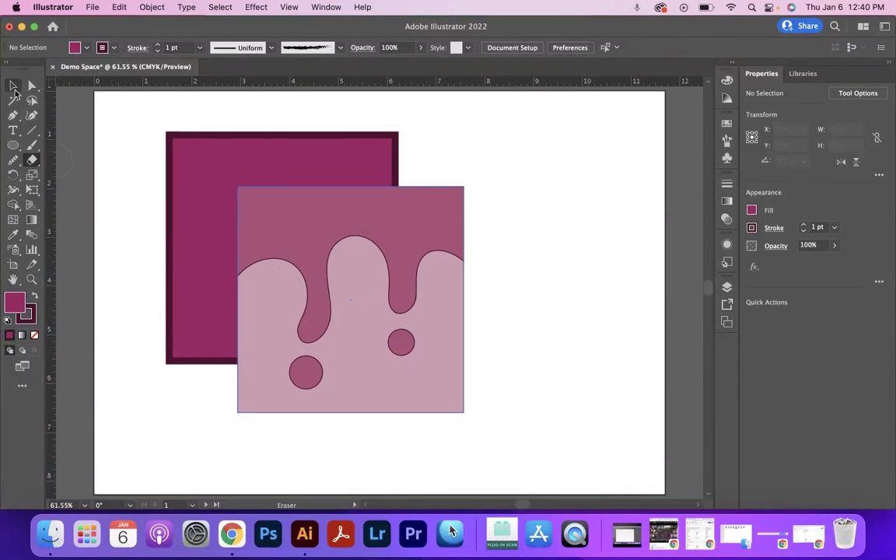
left_click(14, 88)
- With the drip artwork selected, erase a slanted band so only the drip square splits in two
left_click(265, 222)
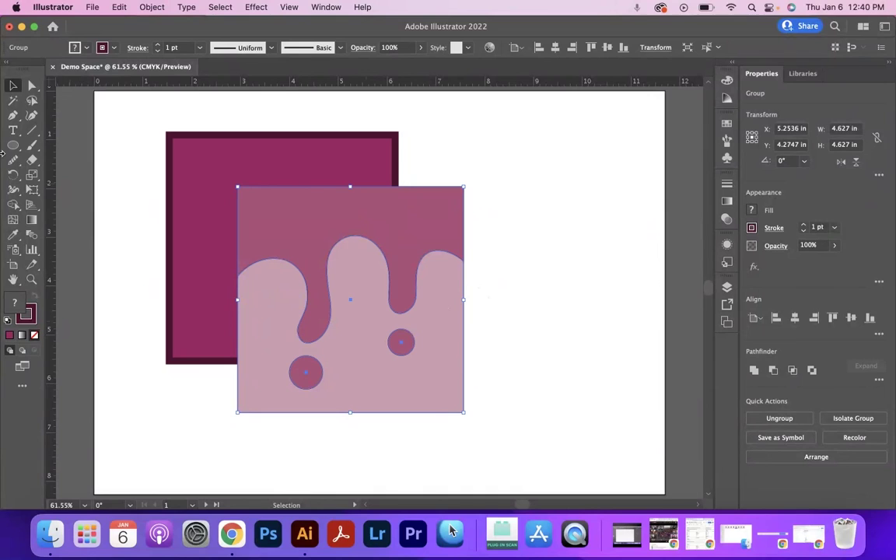
left_click(32, 160)
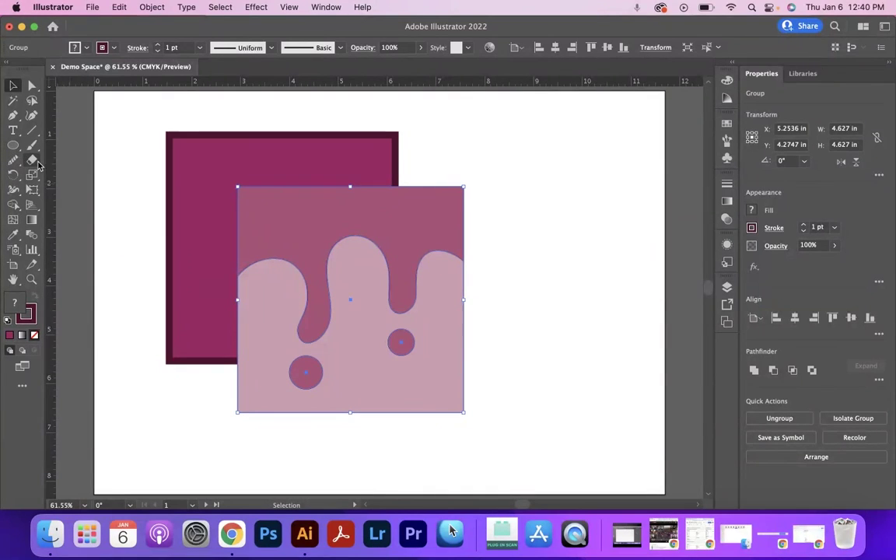
left_click_drag(135, 256, 624, 277)
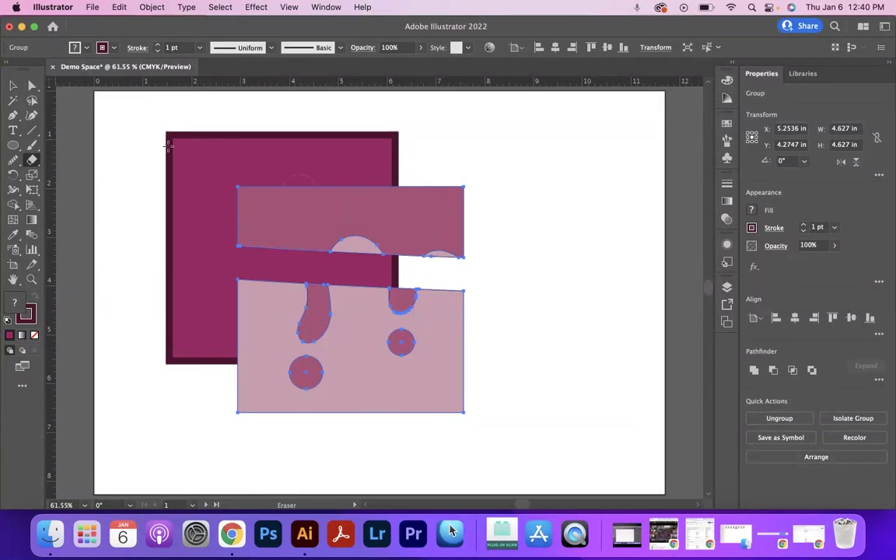
left_click(13, 86)
left_click(398, 293)
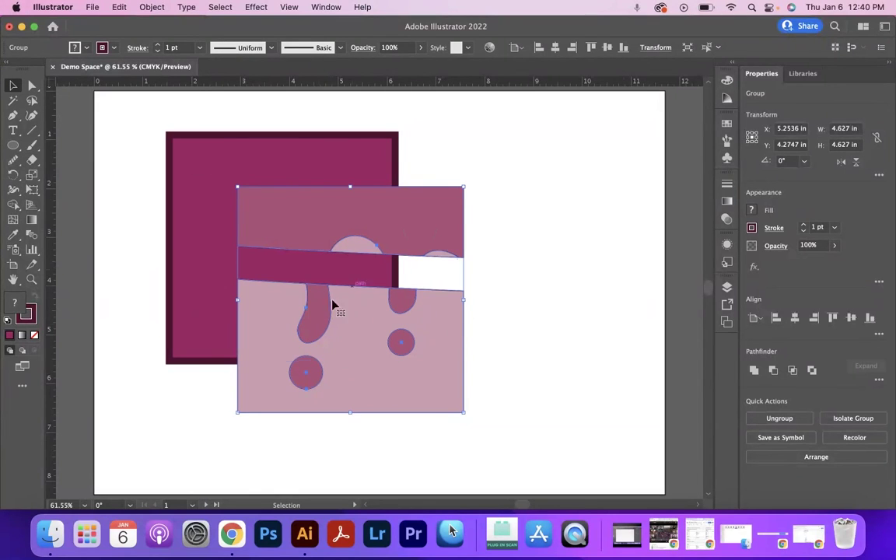
left_click(515, 238)
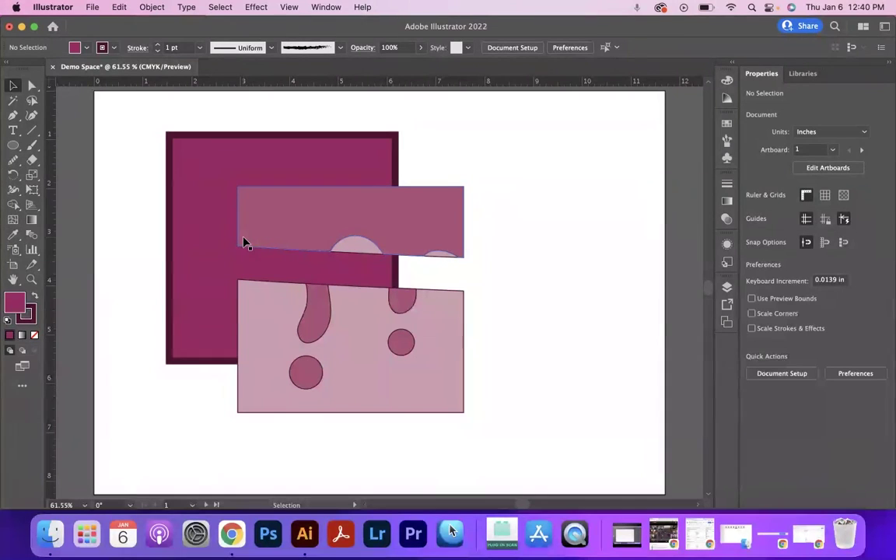
- Undo the slanted erase and both moves, leaving the drip square whole beside the magenta square
key("super+z")
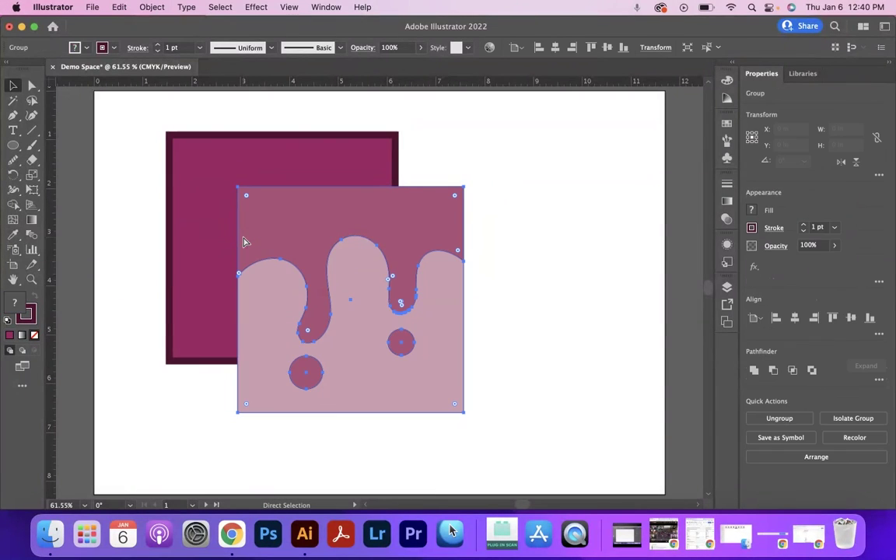
key("super+z")
key("super+z")
key("super+z")
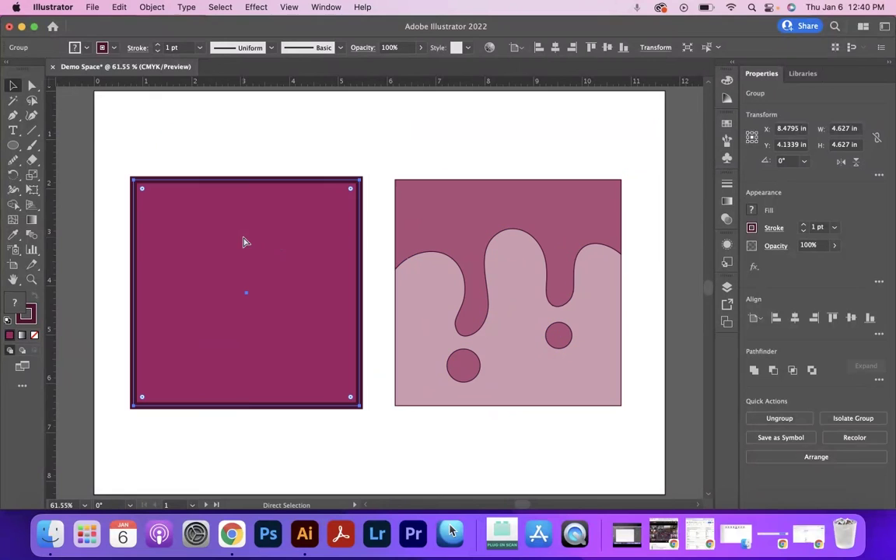
key("super+z")
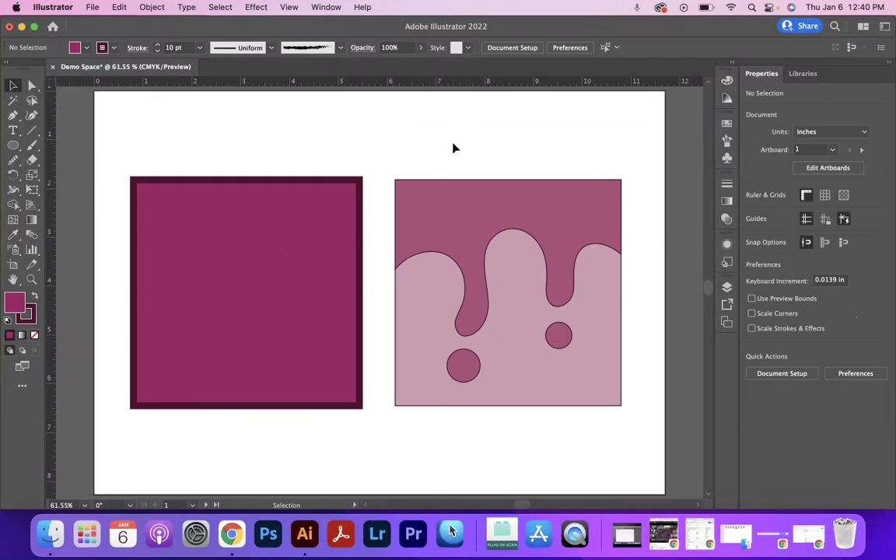